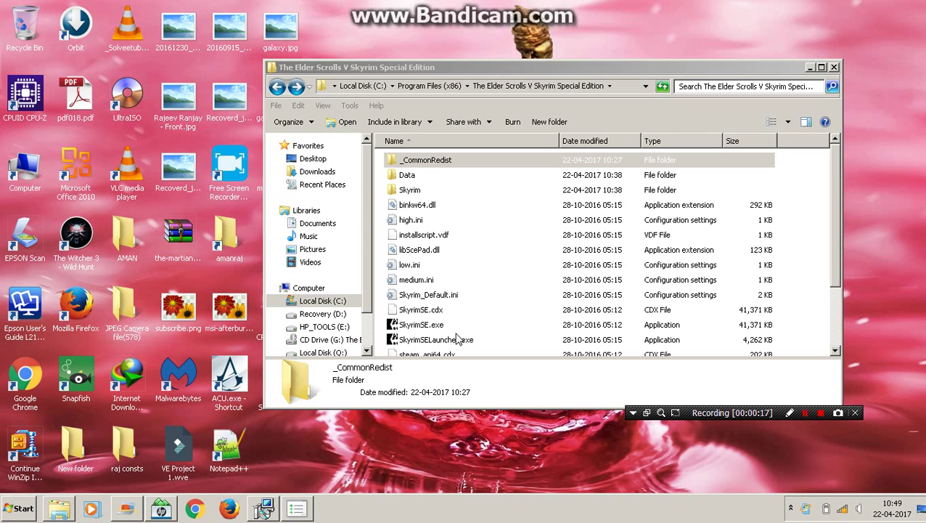
Launch SkyrimSELauncher.exe and dismiss the system error saying MSVCP140.dll is missing
double_click(457, 338)
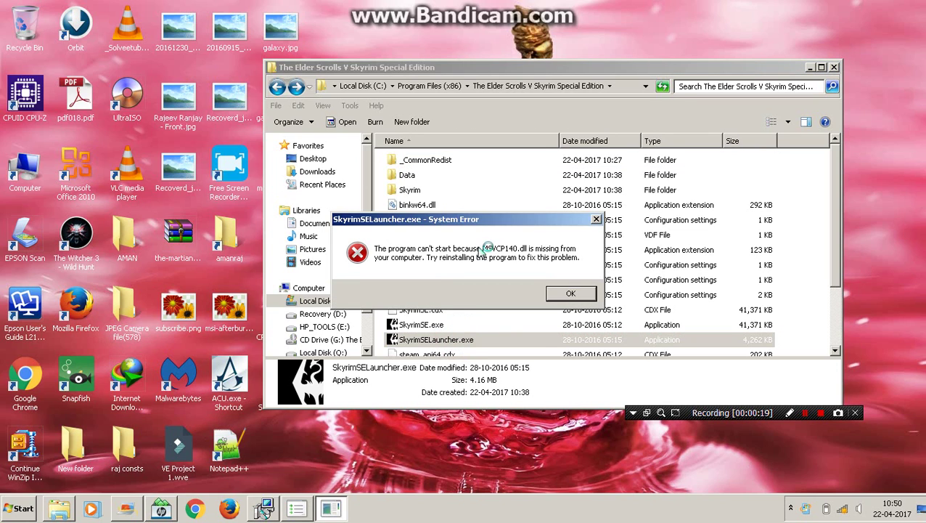
drag(421, 219, 457, 39)
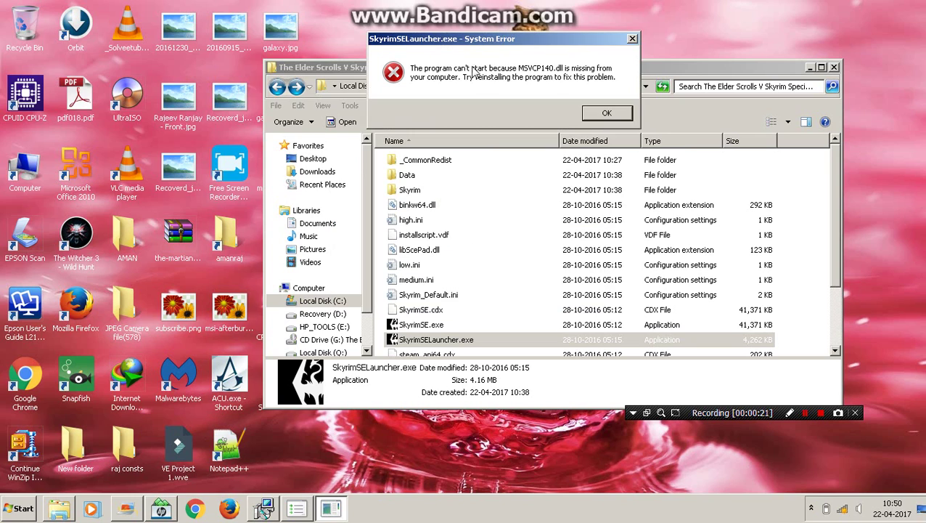
click(608, 114)
Browse to the Skyrim Special Edition _CommonRedist\vcredist\2015 folder
double_click(445, 159)
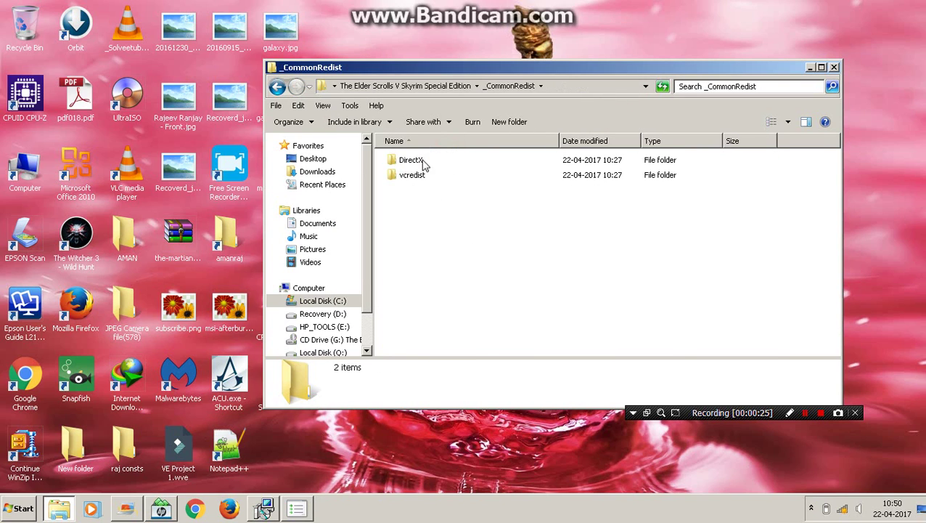
click(277, 86)
click(276, 86)
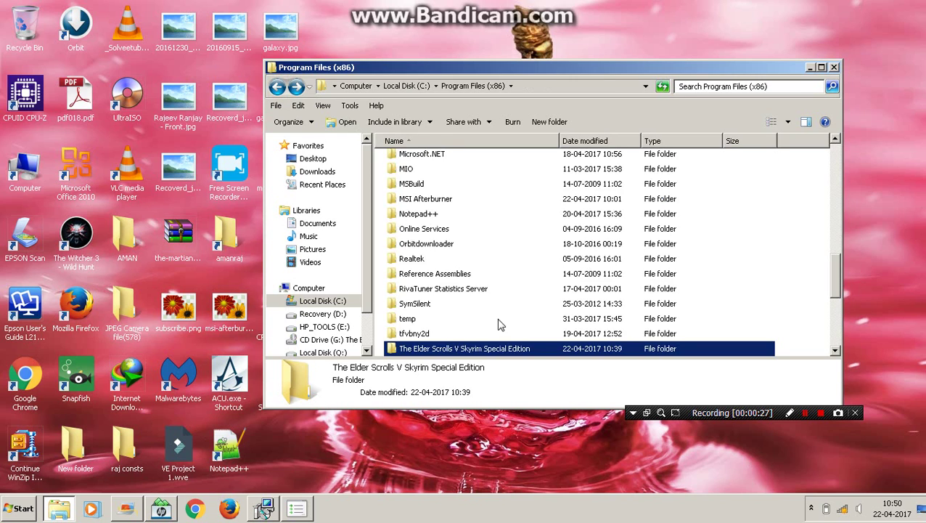
double_click(475, 351)
double_click(423, 161)
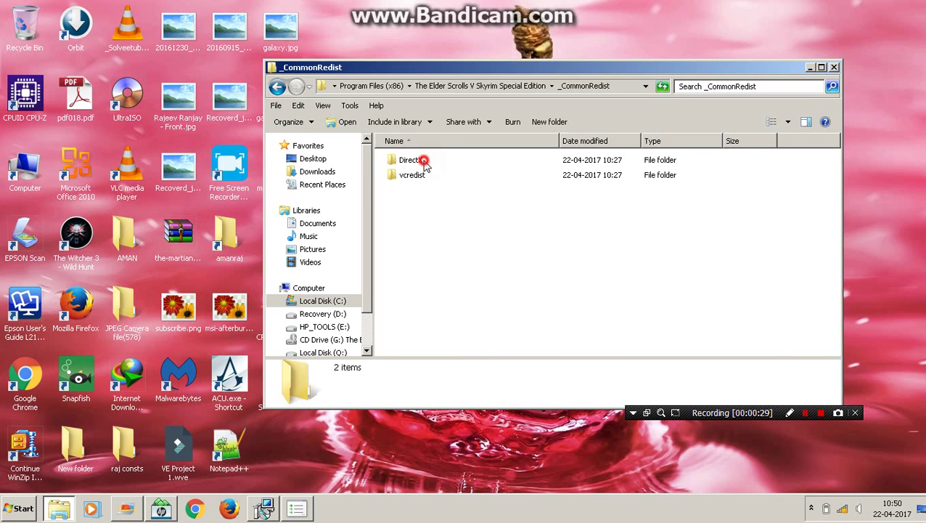
click(424, 162)
double_click(413, 174)
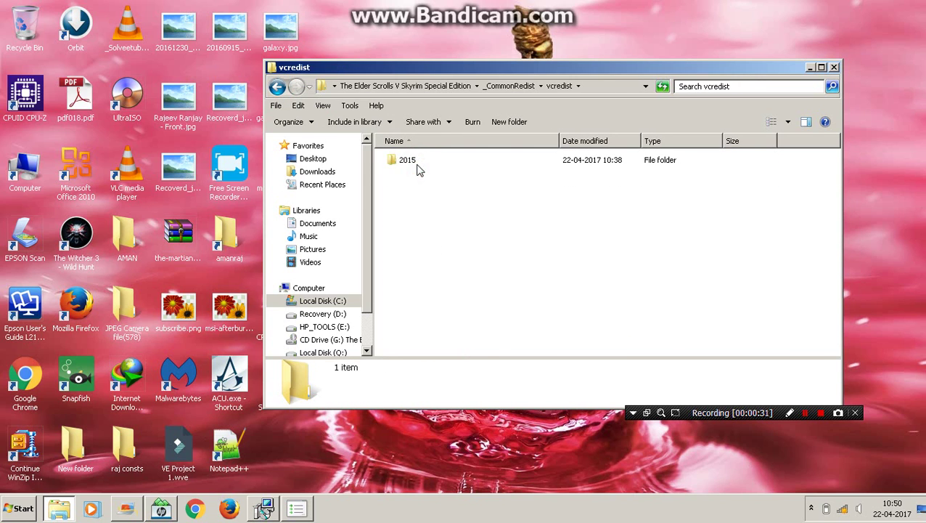
double_click(419, 163)
Run vc_redist.x64.exe as administrator, accept the licence, install it and close setup
click(419, 175)
right_click(417, 175)
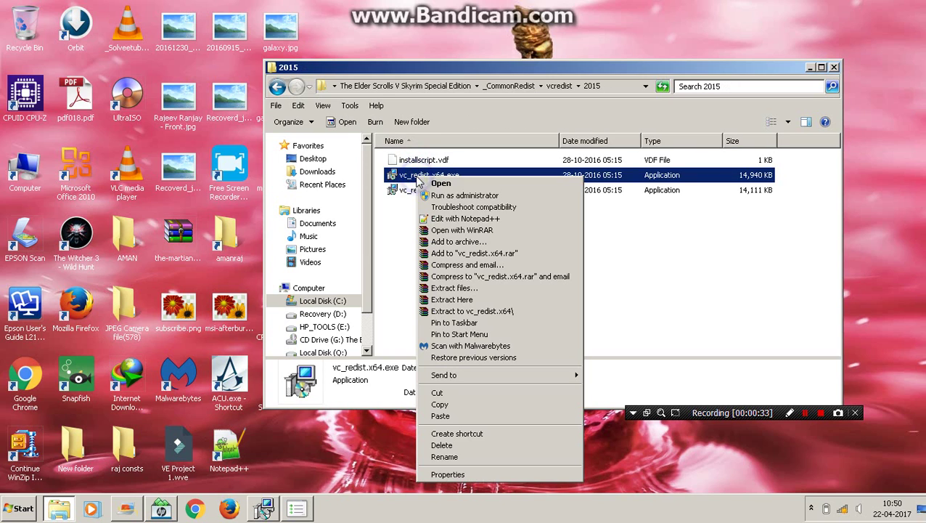
click(468, 196)
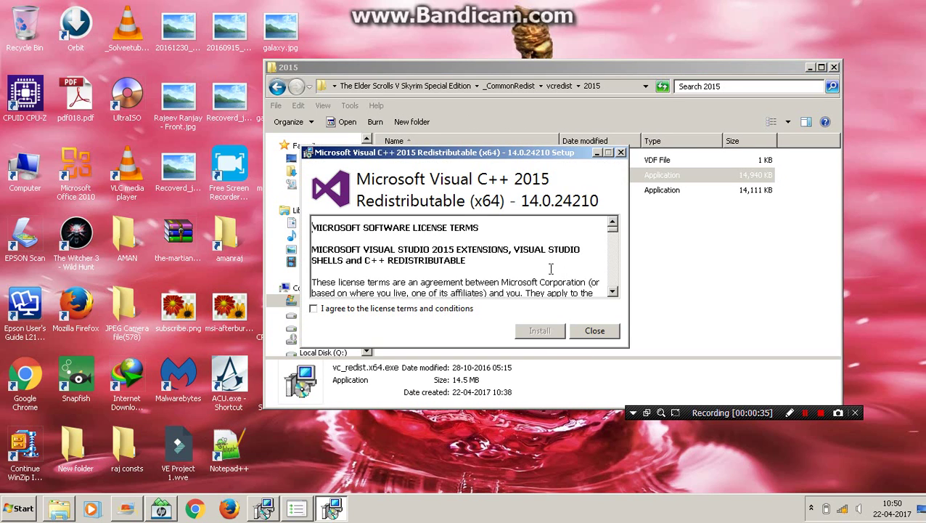
click(336, 309)
click(542, 335)
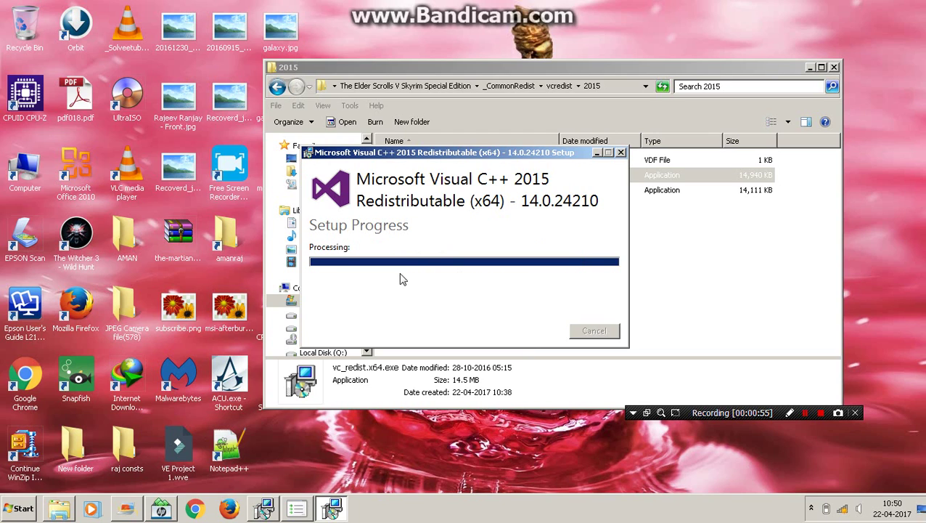
click(596, 332)
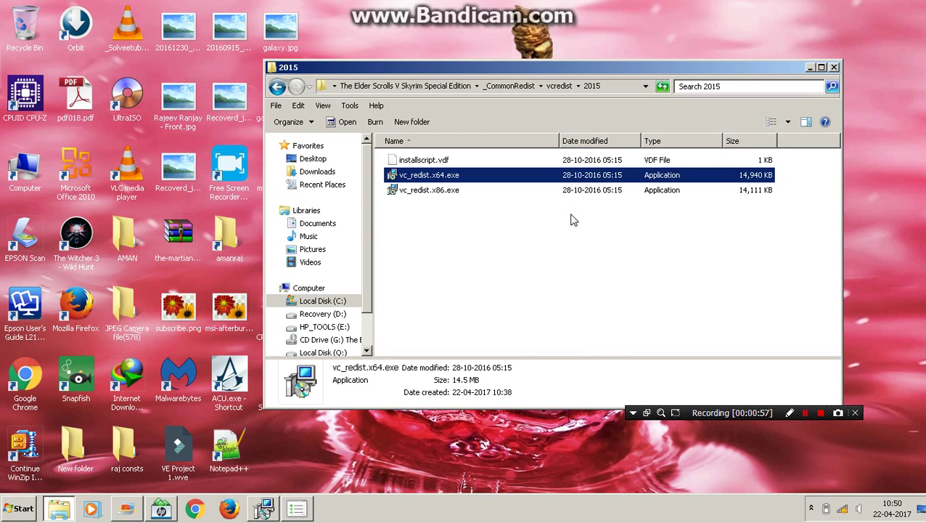
Run vc_redist.x86.exe as administrator, accept the licence terms and start the install
click(548, 193)
right_click(537, 191)
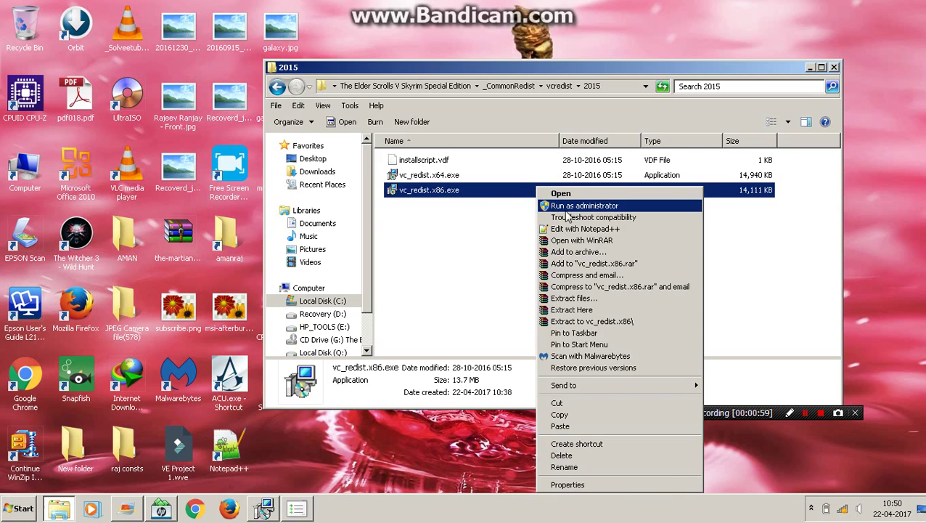
click(567, 208)
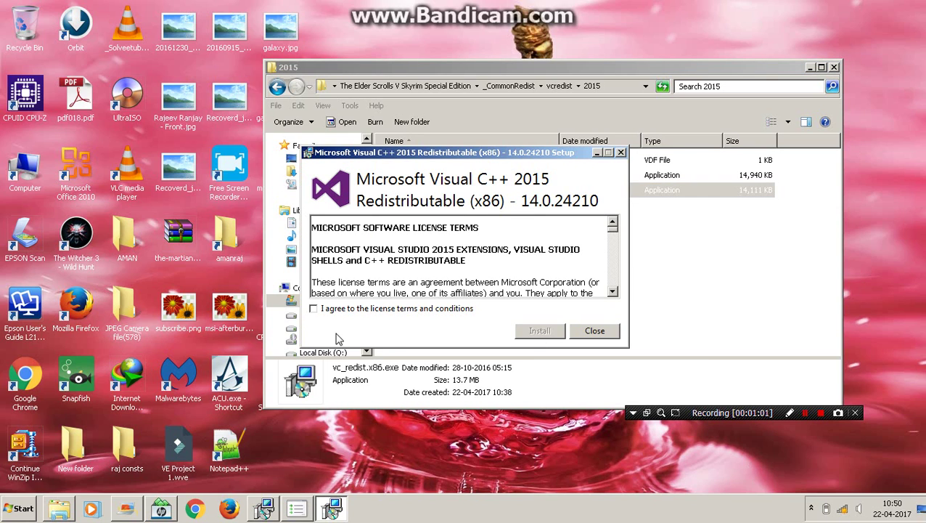
click(317, 309)
click(539, 330)
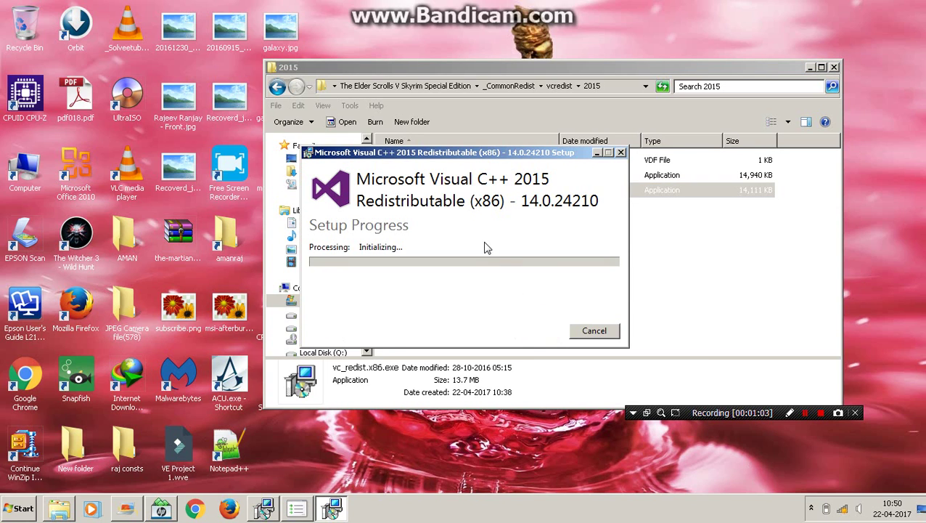
Browse _CommonRedist\DirectX\Jun2010 while setup runs, then return to the x86 setup progress
click(278, 86)
click(279, 85)
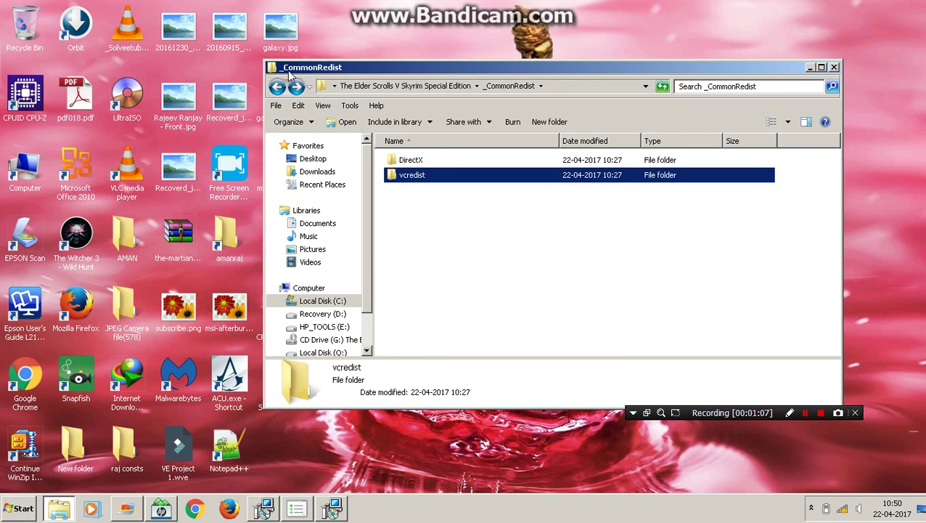
double_click(423, 159)
double_click(424, 160)
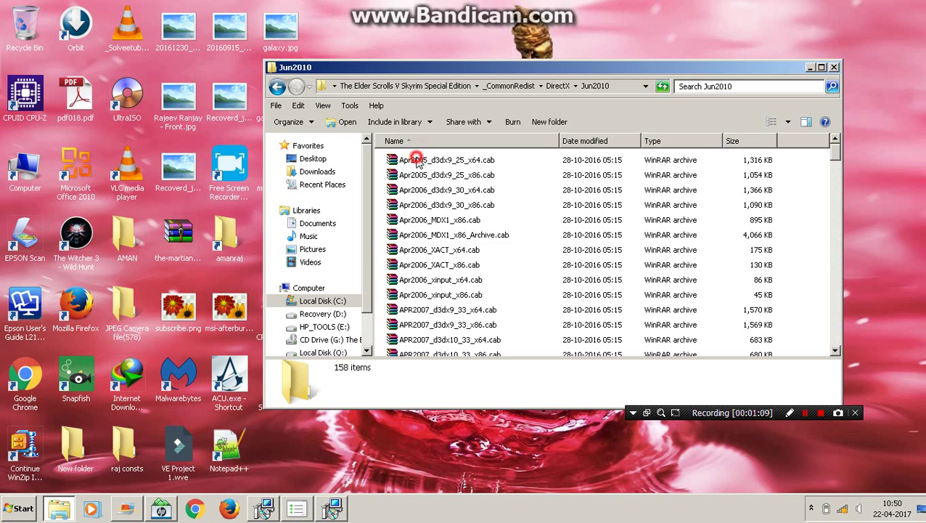
drag(835, 152, 835, 227)
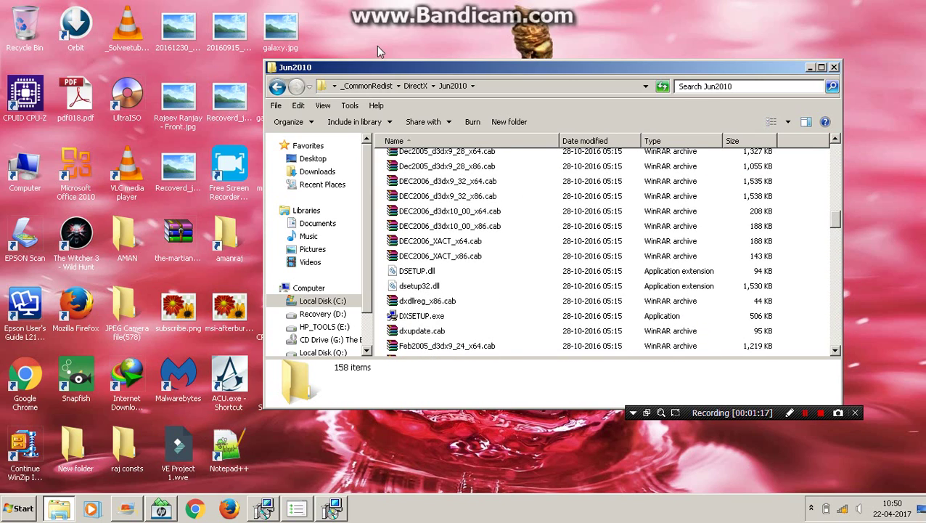
click(276, 87)
click(333, 506)
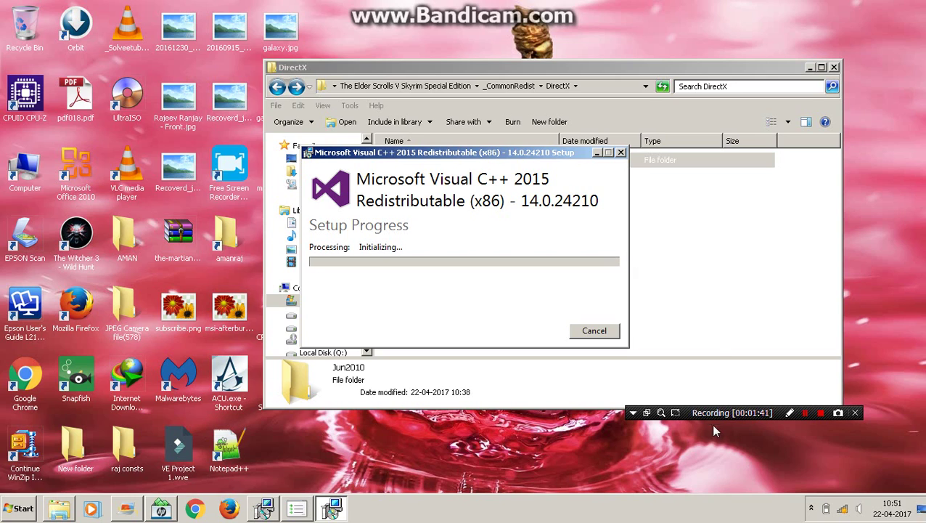
Move the setup window aside and return Explorer to the vcredist folder
drag(720, 421, 752, 494)
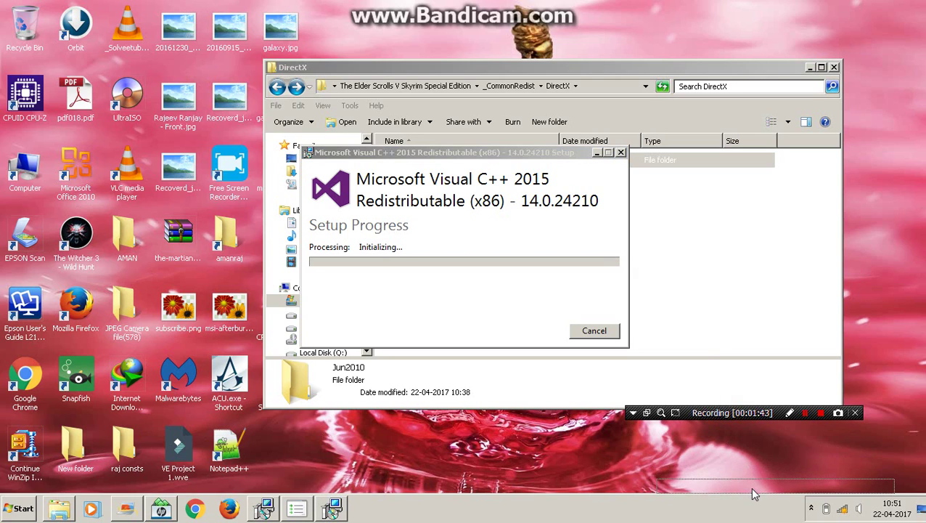
drag(493, 153, 506, 40)
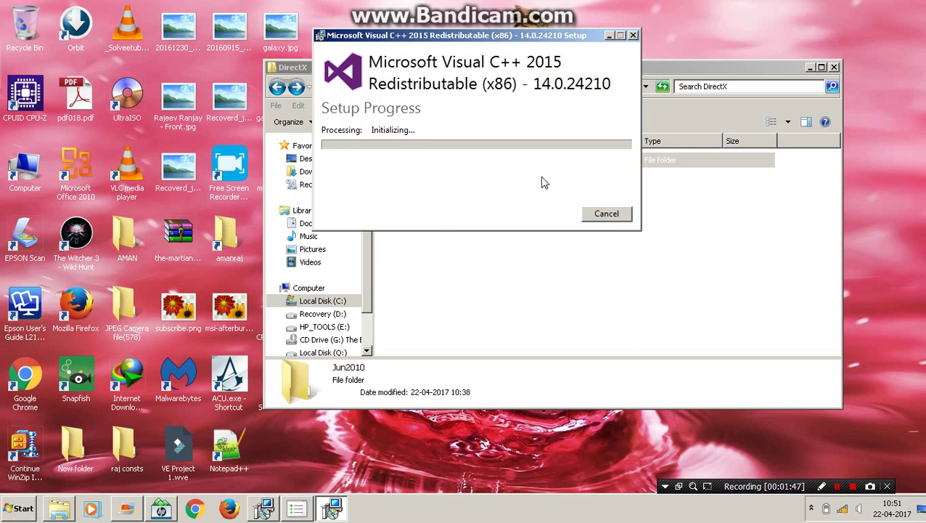
click(457, 252)
click(277, 86)
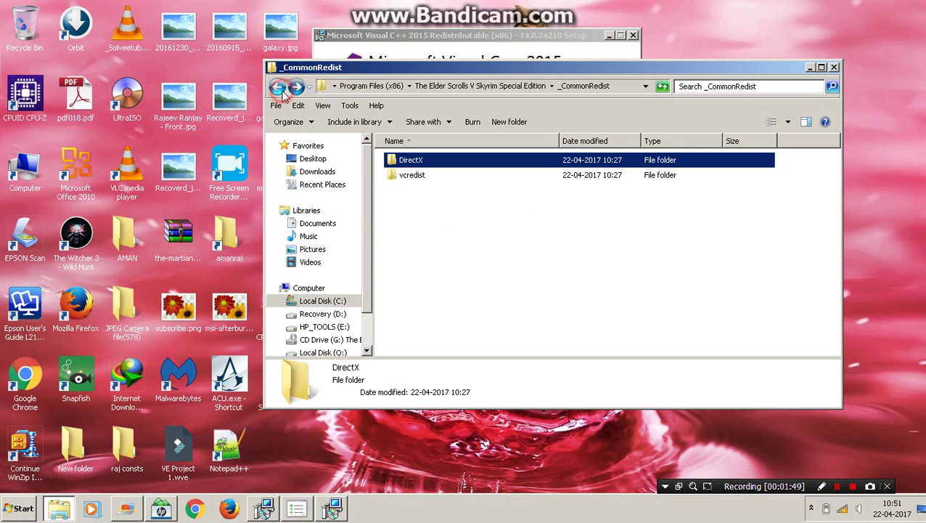
double_click(446, 178)
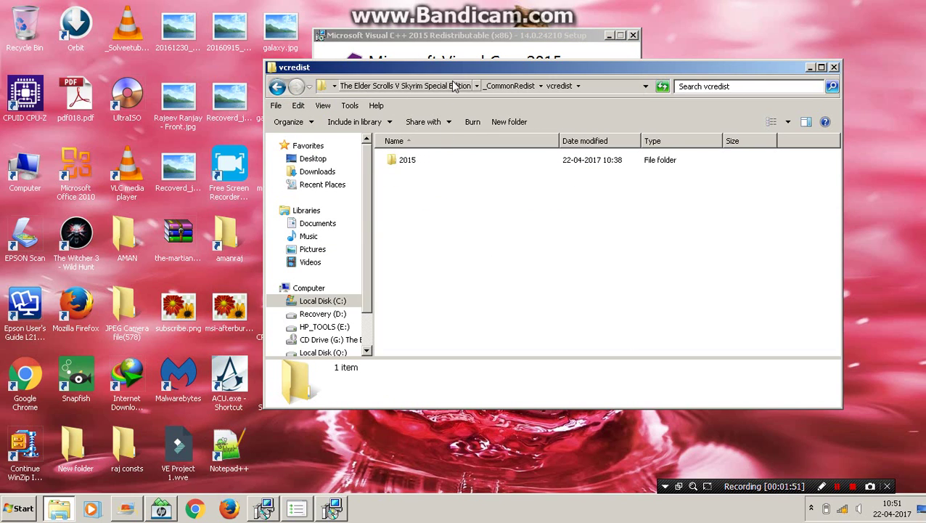
Finish and close the Visual C++ 2008 repair dialog, then reposition the 2015 setup window
click(268, 510)
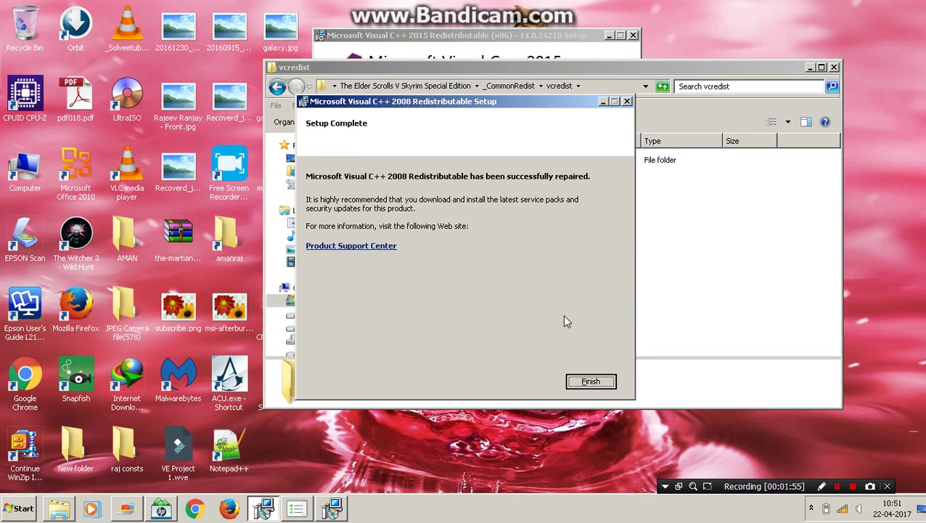
click(591, 381)
click(591, 380)
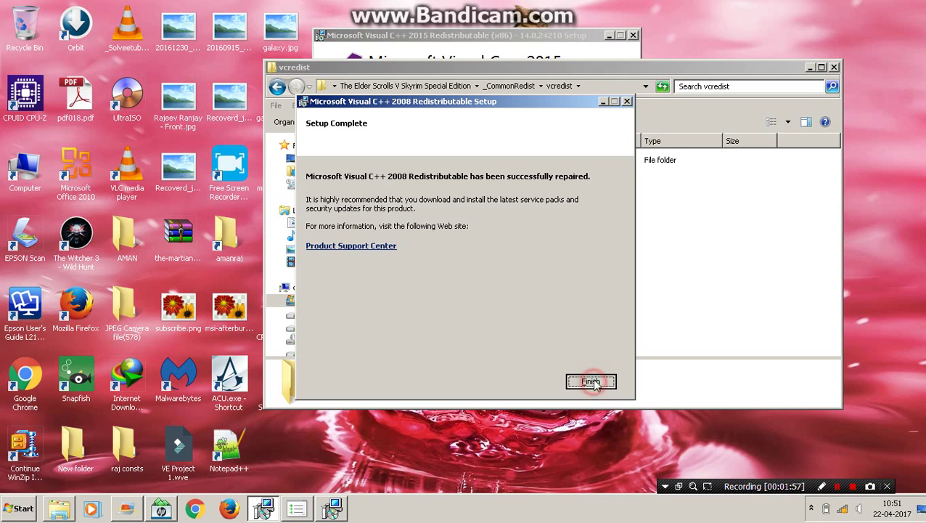
click(592, 381)
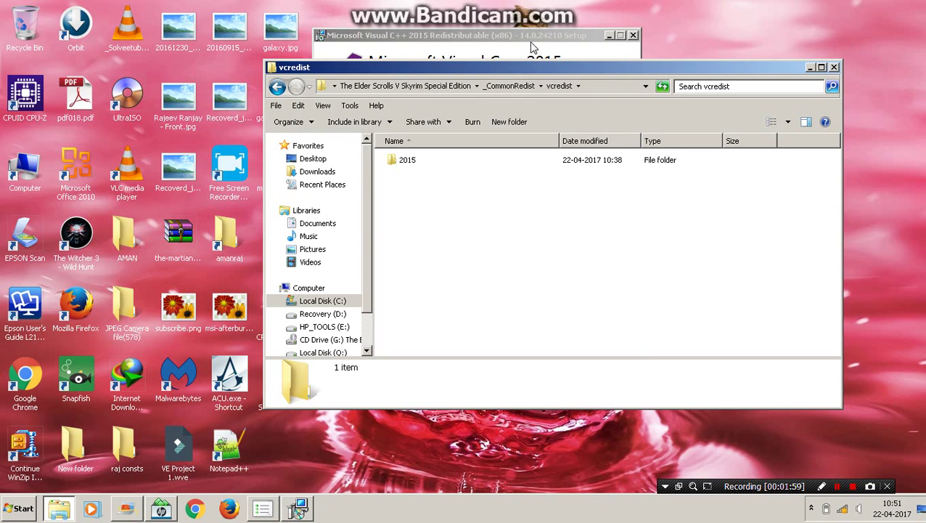
click(541, 36)
drag(541, 37, 563, 118)
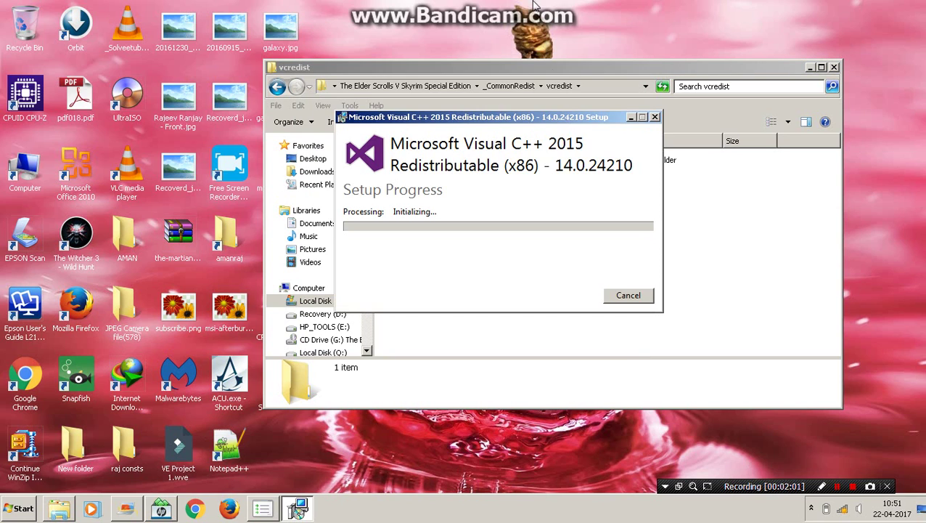
Refresh the desktop four times from its context menu
right_click(539, 5)
click(585, 59)
right_click(575, 8)
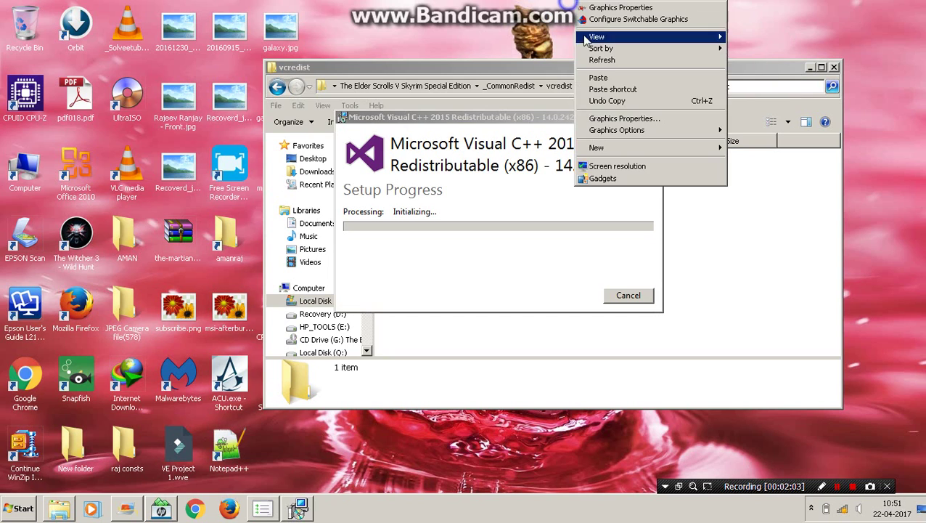
click(601, 61)
right_click(529, 4)
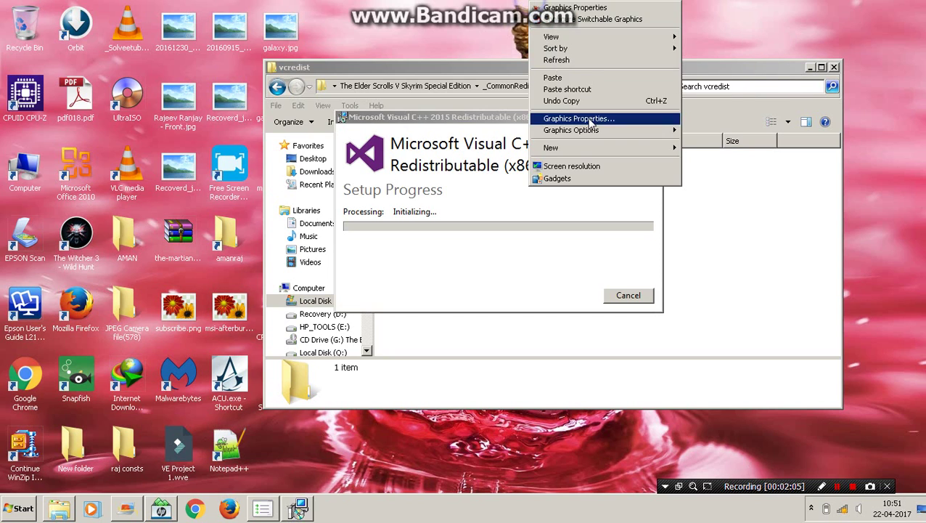
click(574, 60)
right_click(490, 5)
click(535, 60)
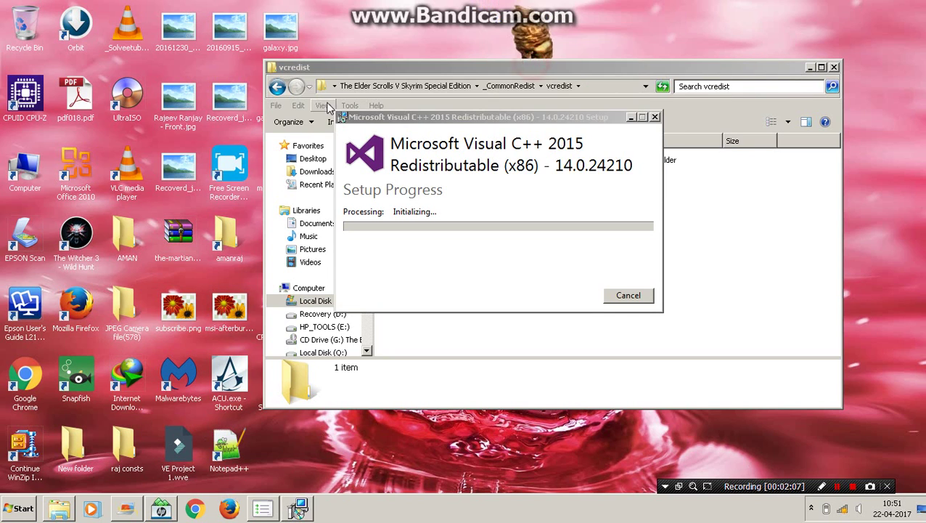
Return to the Skyrim Special Edition folder, close the finished x86 setup, and launch SkyrimSELauncher.exe
click(282, 86)
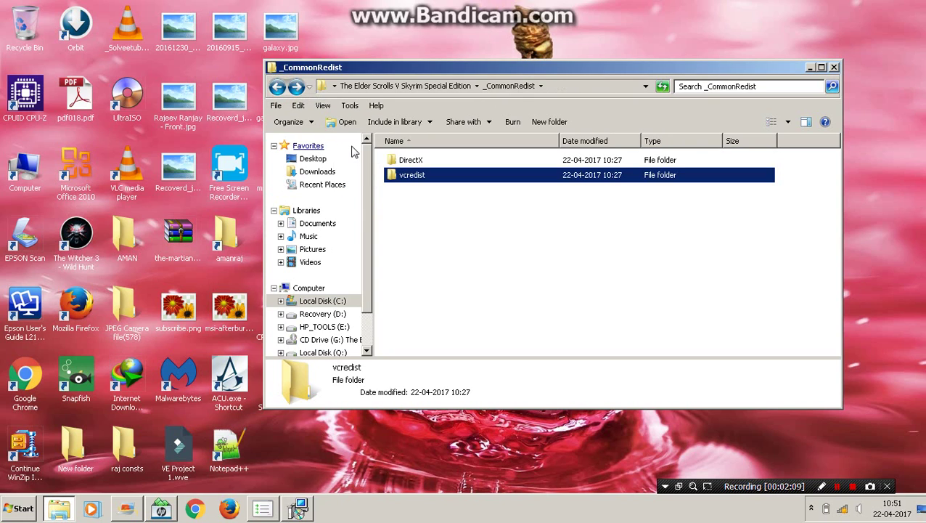
click(277, 86)
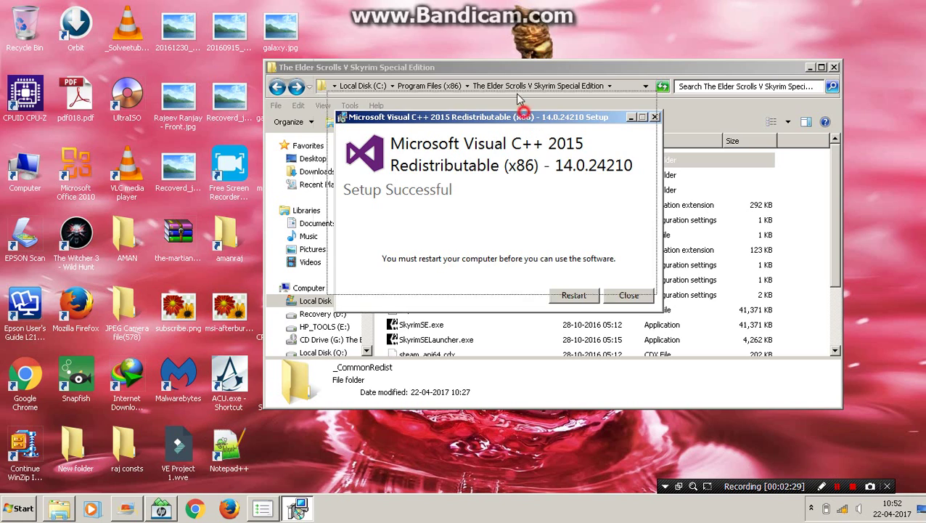
drag(528, 120, 506, 24)
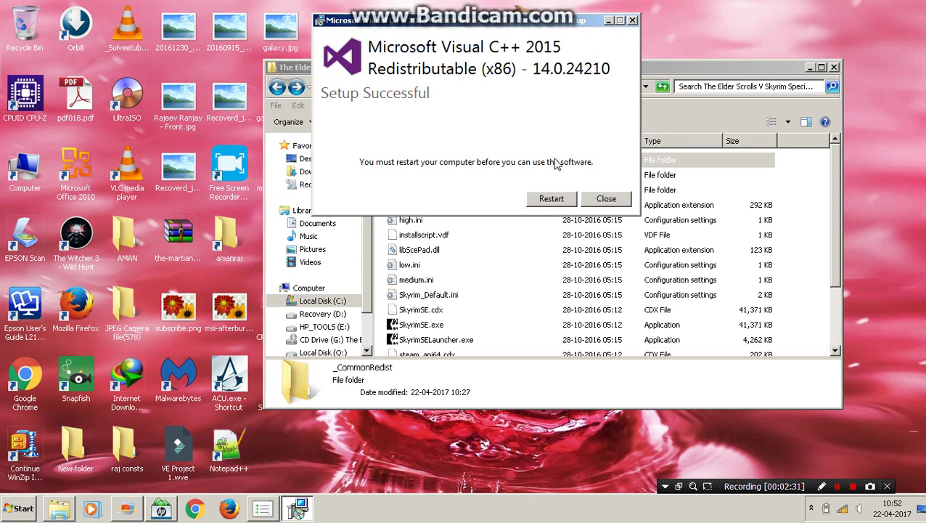
click(608, 201)
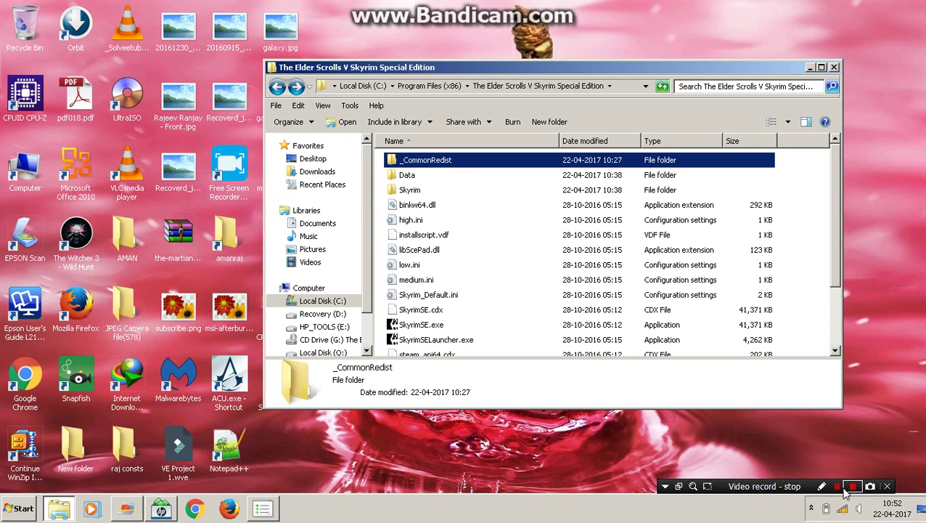
double_click(508, 338)
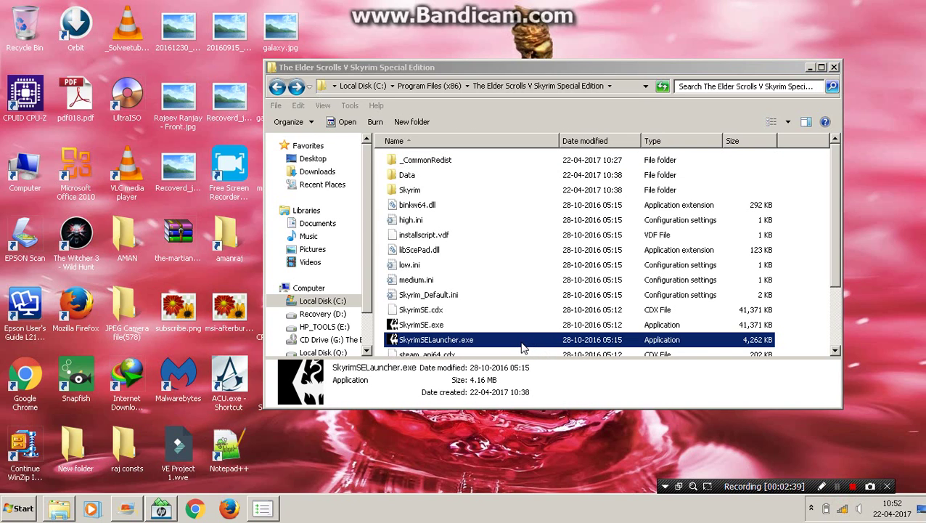
Run the launcher as administrator, save 800x450 windowed borderless options, exit, and close the folder
right_click(434, 339)
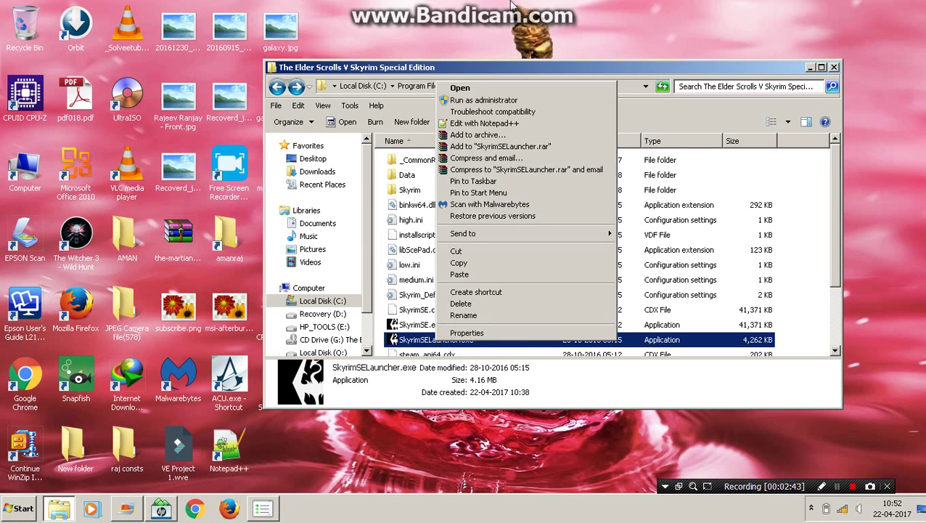
click(482, 100)
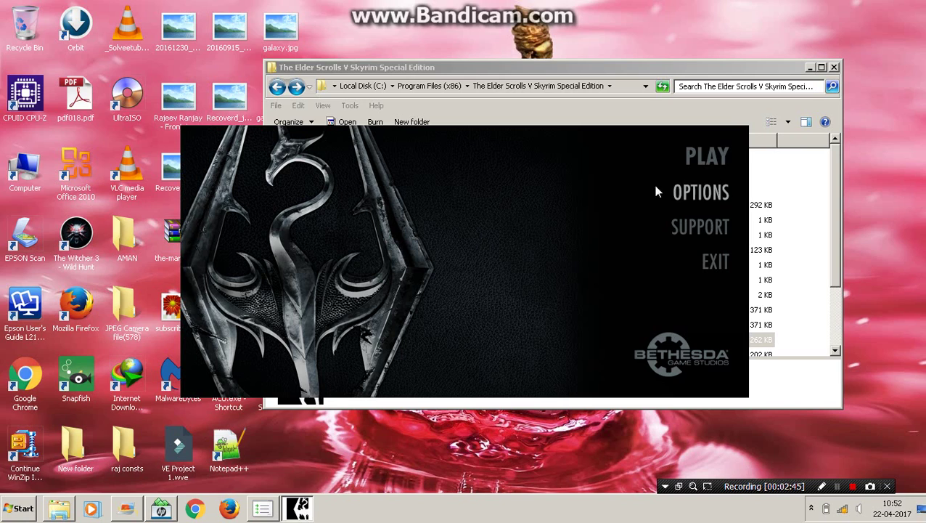
click(703, 181)
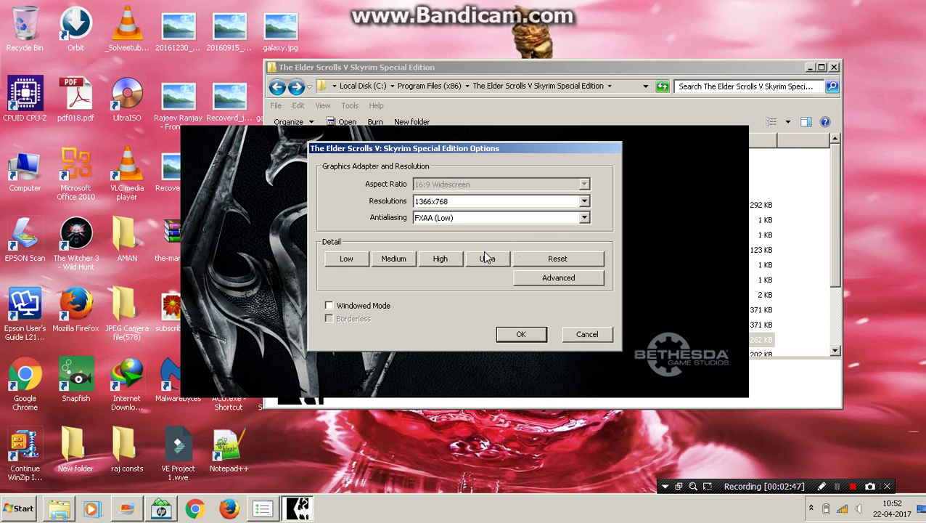
click(329, 305)
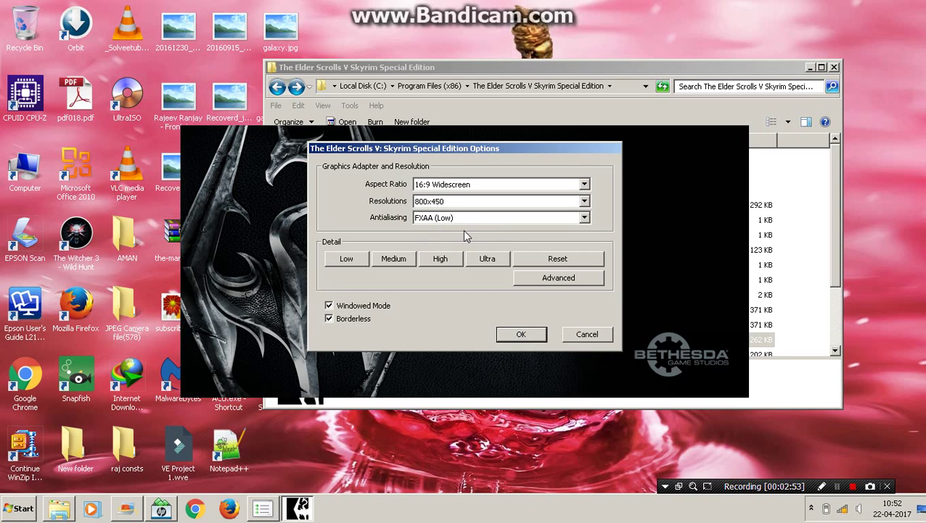
click(536, 340)
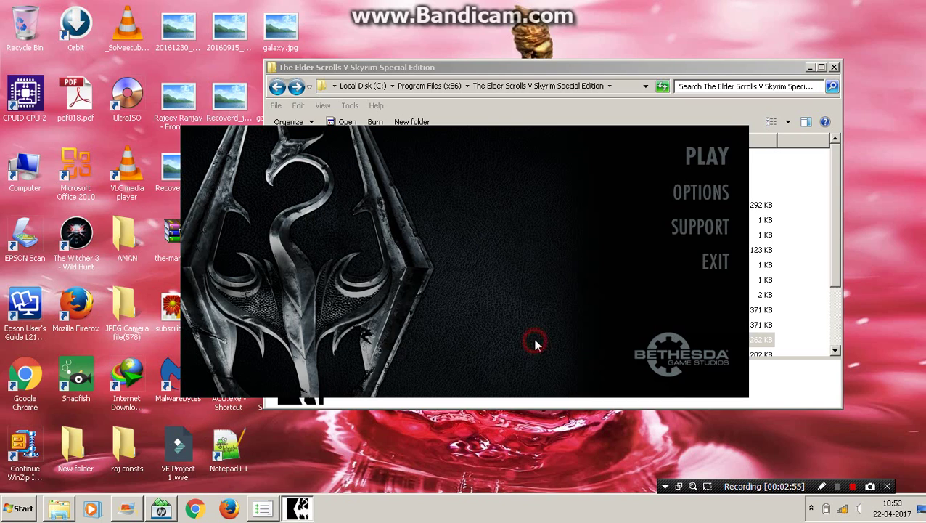
click(703, 156)
click(834, 67)
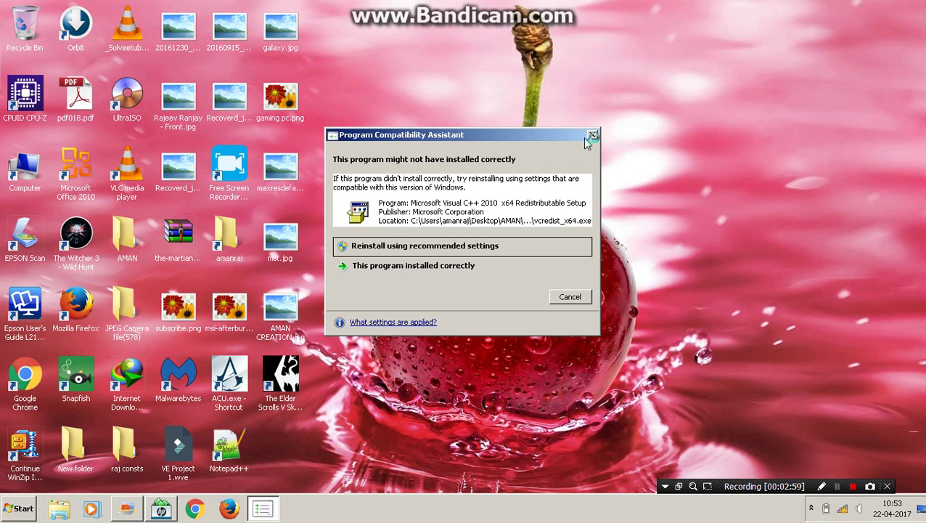
Close the Program Compatibility Assistant warning about the Visual C++ 2010 x64 setup
click(592, 135)
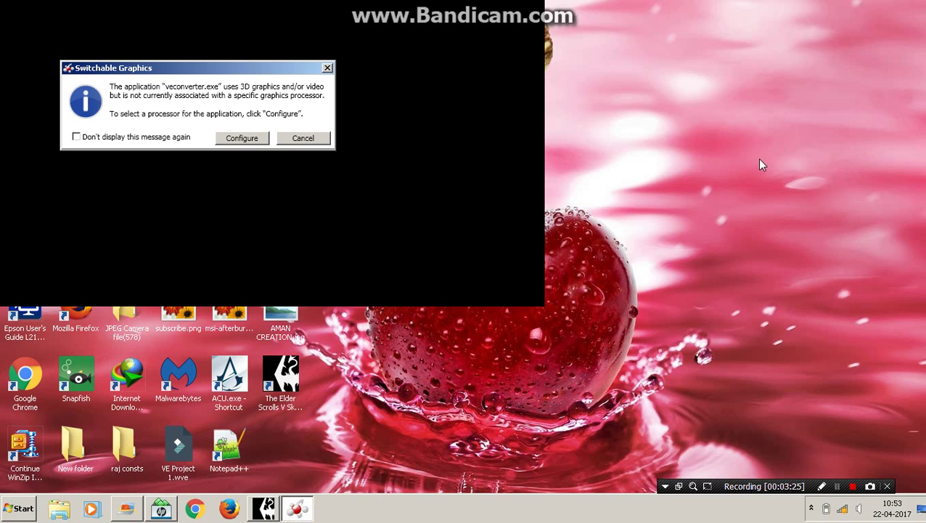
Through Configure Switchable Graphics, set skyrimse.exe to High Performance and apply it
right_click(734, 110)
mouse_move(766, 149)
click(748, 130)
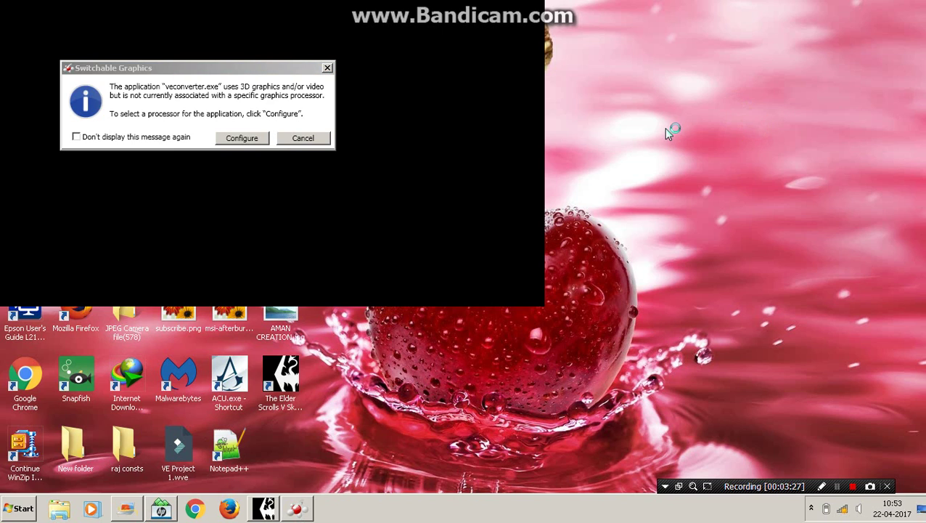
click(240, 138)
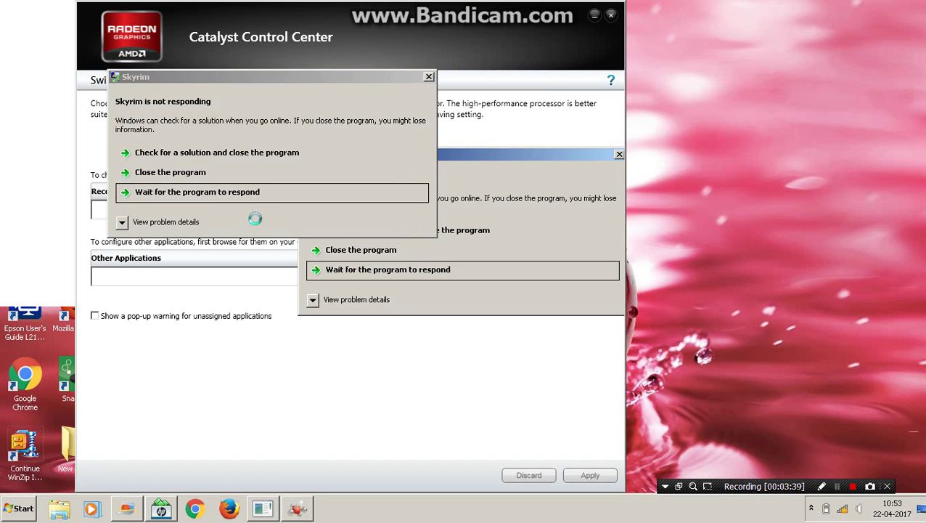
click(428, 77)
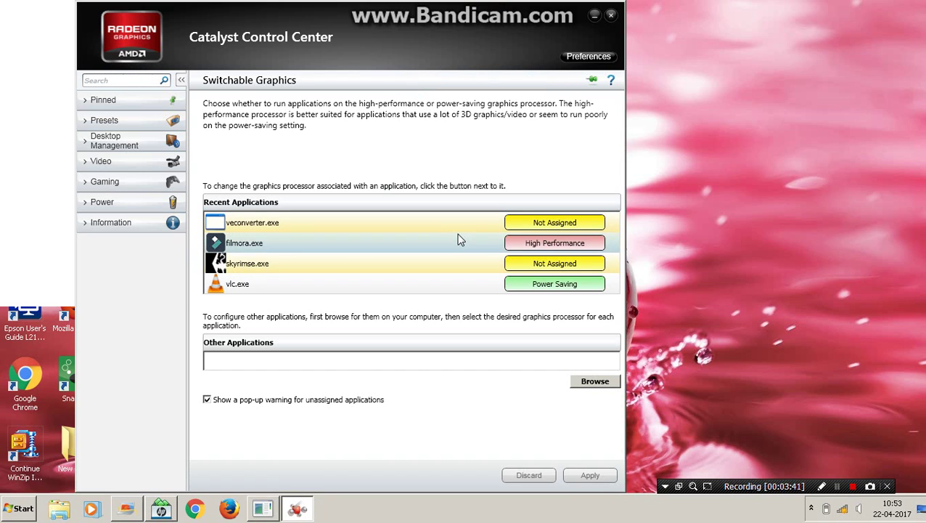
click(556, 263)
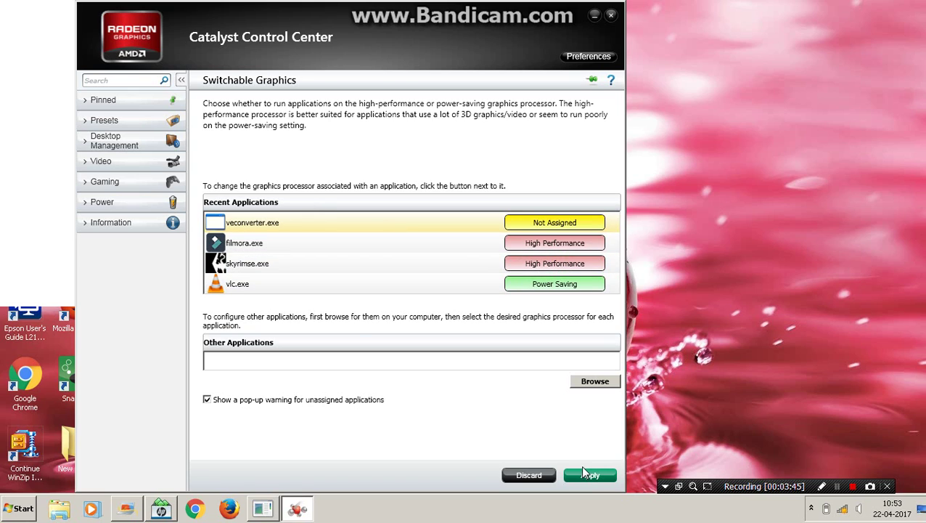
click(583, 472)
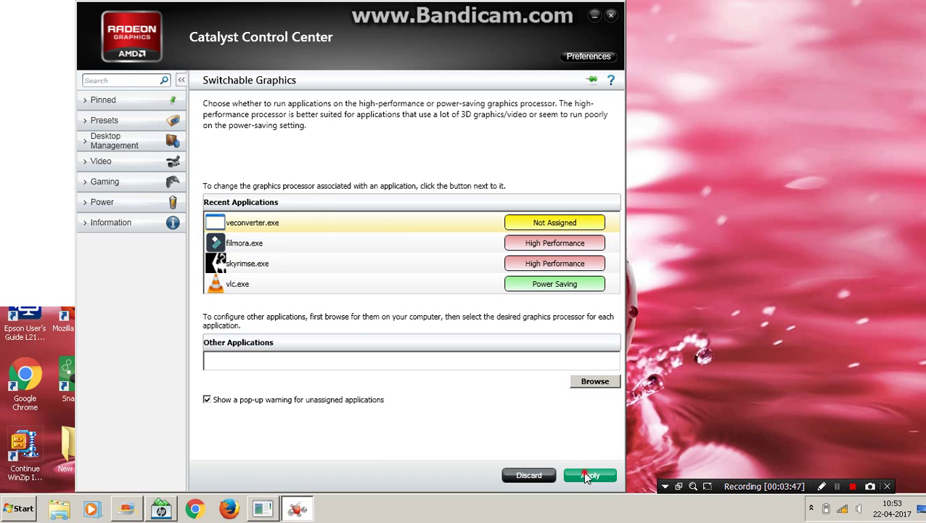